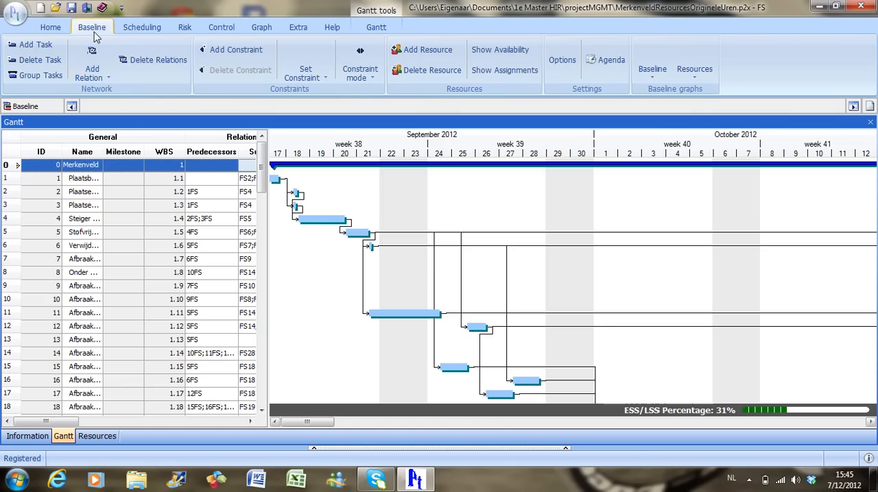
# - Add a new resource named Crane with the initials CR and the unit cranes
pyautogui.click(409, 55)
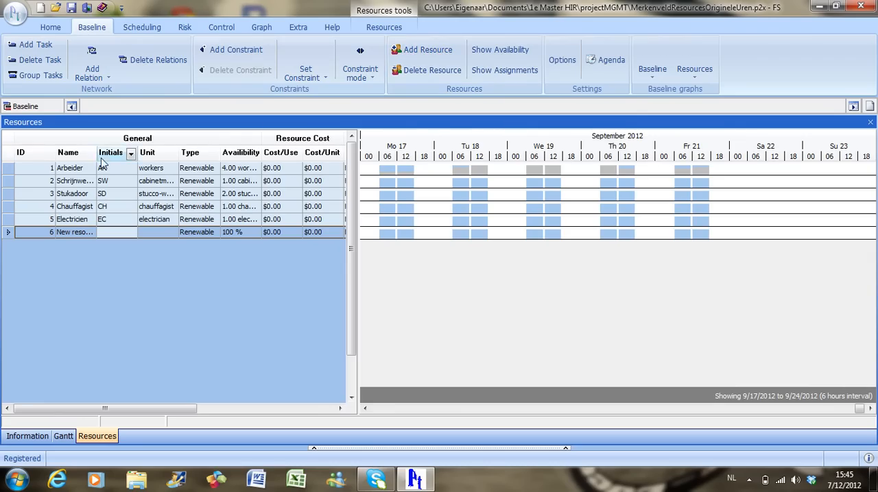
pyautogui.click(81, 233)
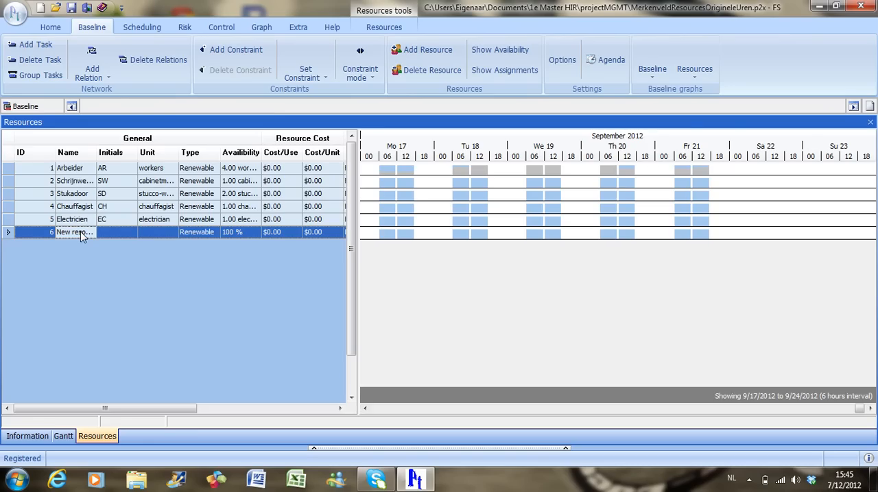
pyautogui.write('rane')
pyautogui.press('Tab')
pyautogui.write('CR')
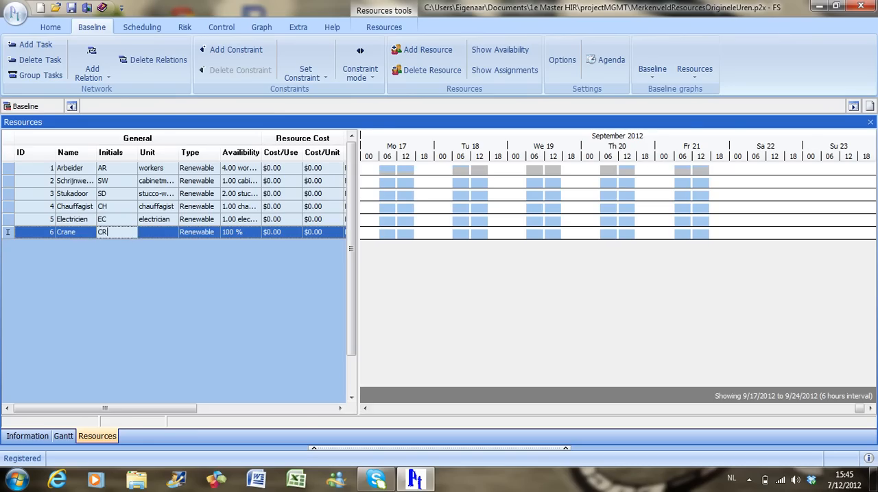
pyautogui.press('Tab')
pyautogui.write('cranes')
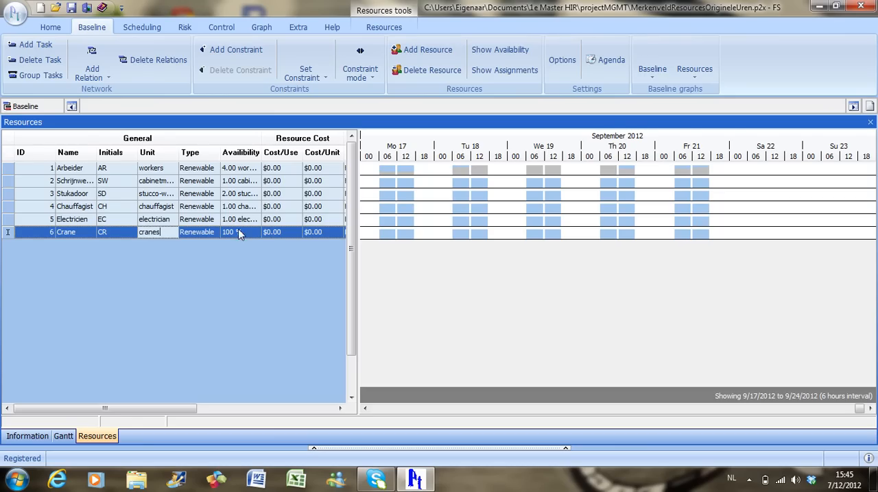
# - Set the Crane resource's availability to 2 cranes, its cost per use to $10 and its cost per unit to $15
pyautogui.click(240, 233)
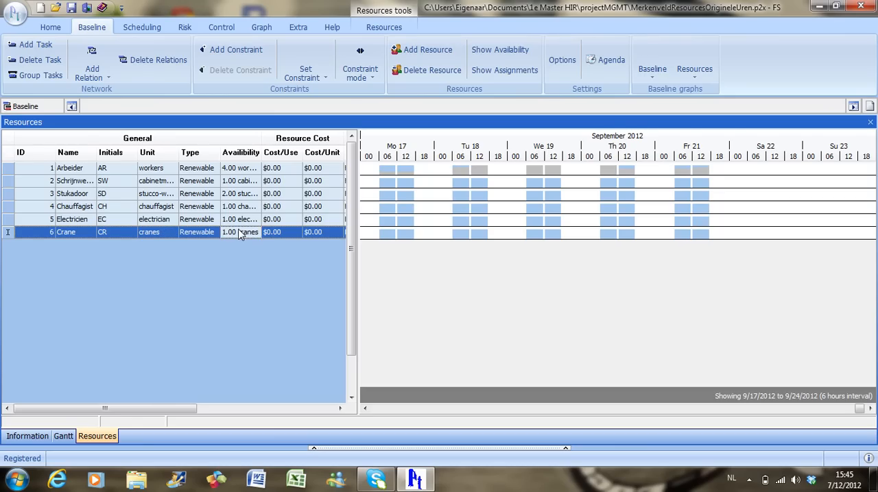
pyautogui.write('2')
pyautogui.click(275, 233)
pyautogui.write('10')
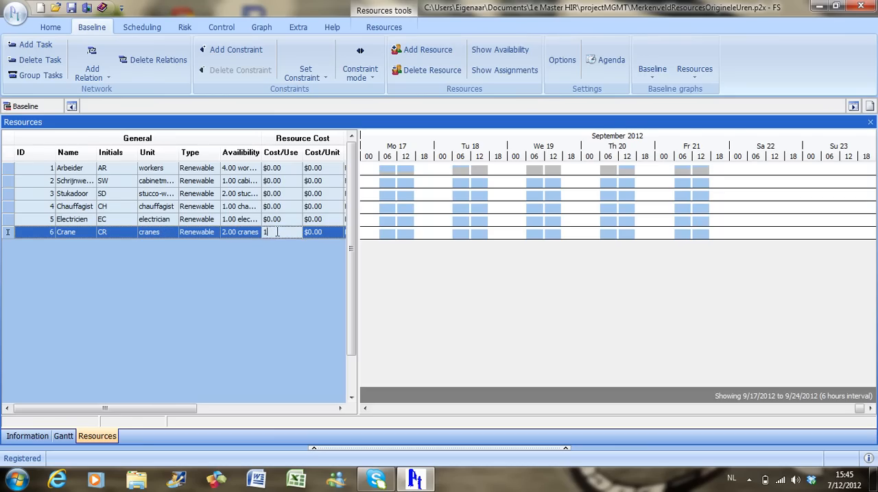
pyautogui.click(306, 233)
pyautogui.write('15')
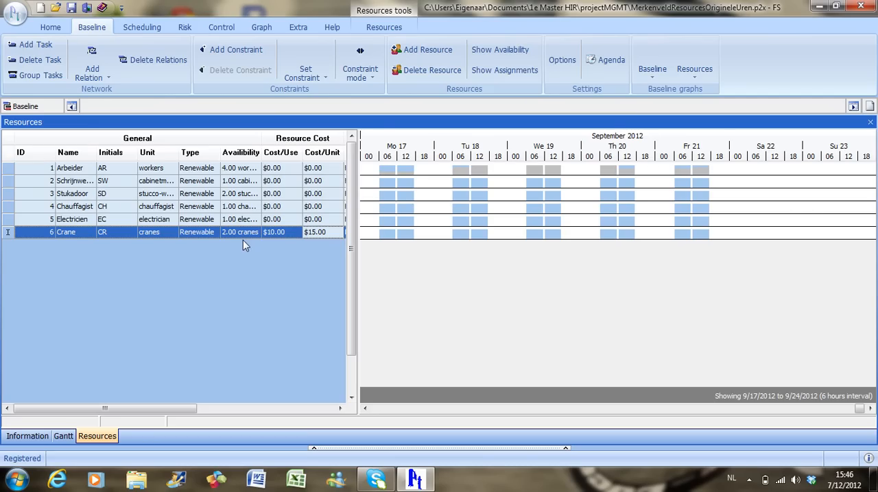
# - Add an entry with the start date 12/9/2012 to the Crane resource's availability schedule
pyautogui.rightClick(237, 235)
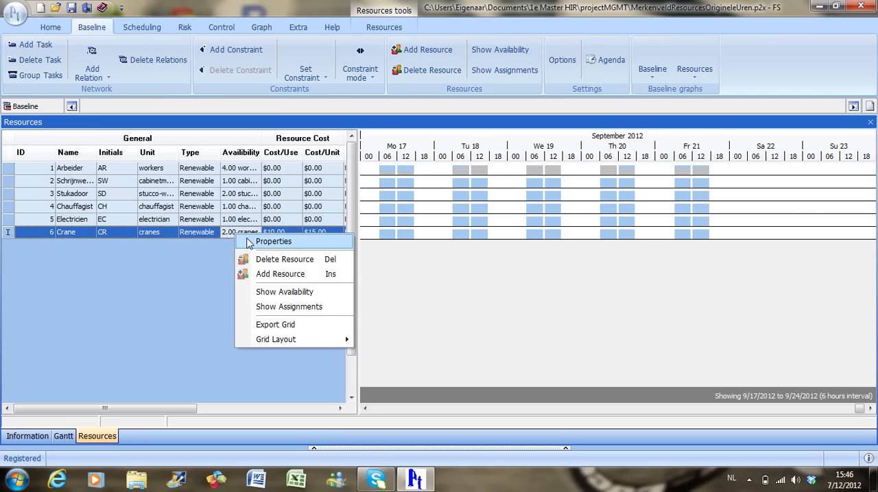
pyautogui.click(249, 242)
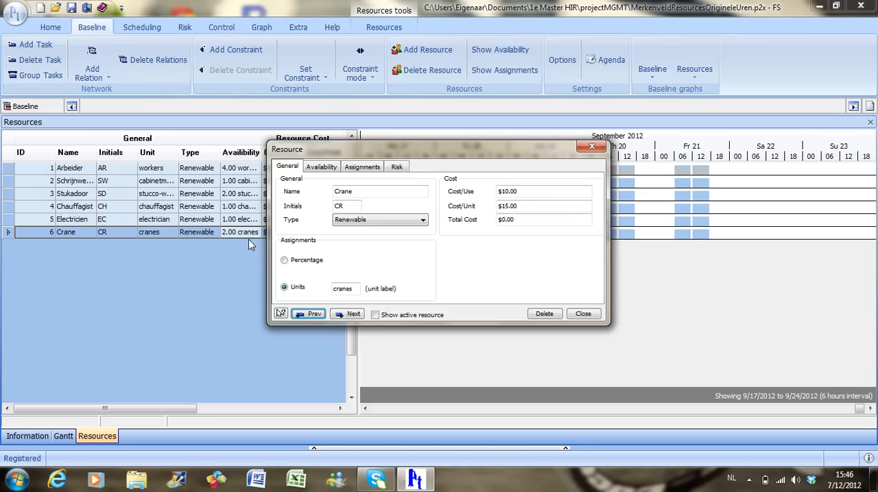
pyautogui.click(322, 168)
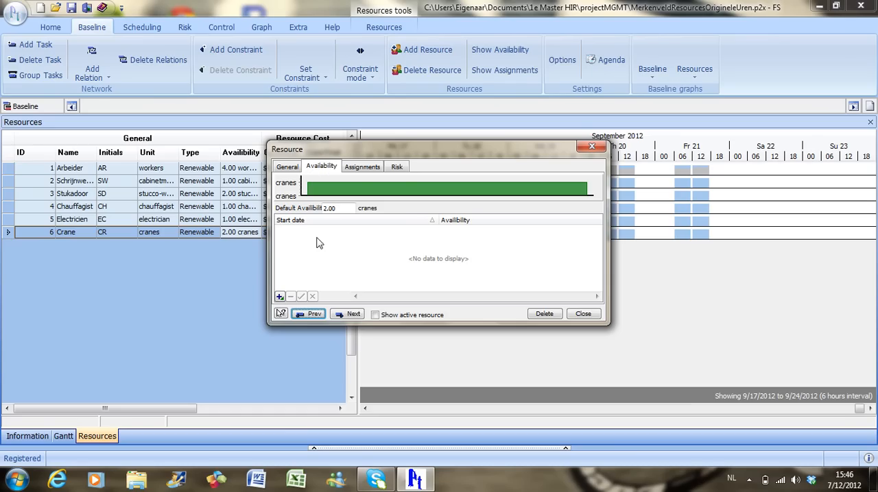
pyautogui.click(279, 297)
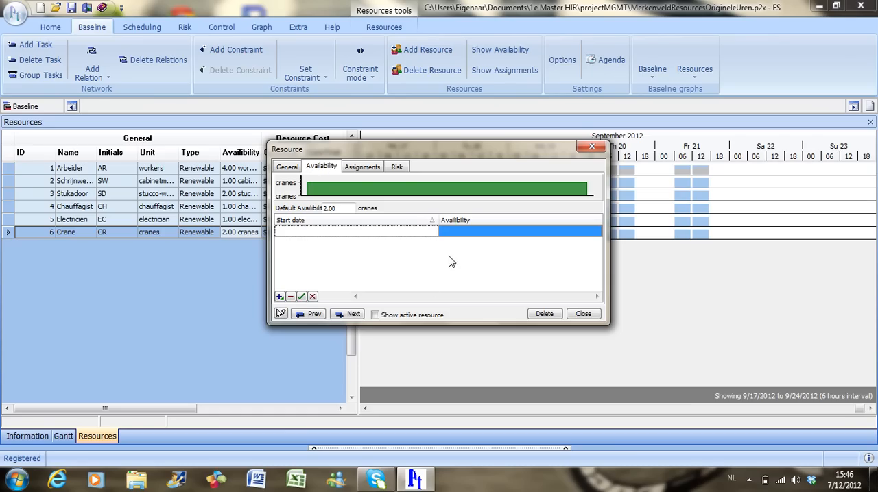
pyautogui.click(434, 233)
pyautogui.click(431, 233)
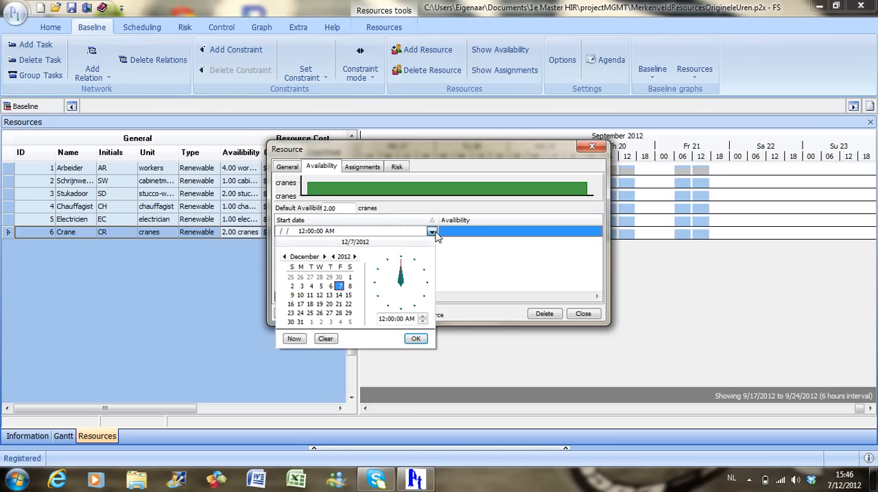
pyautogui.click(291, 295)
pyautogui.click(415, 339)
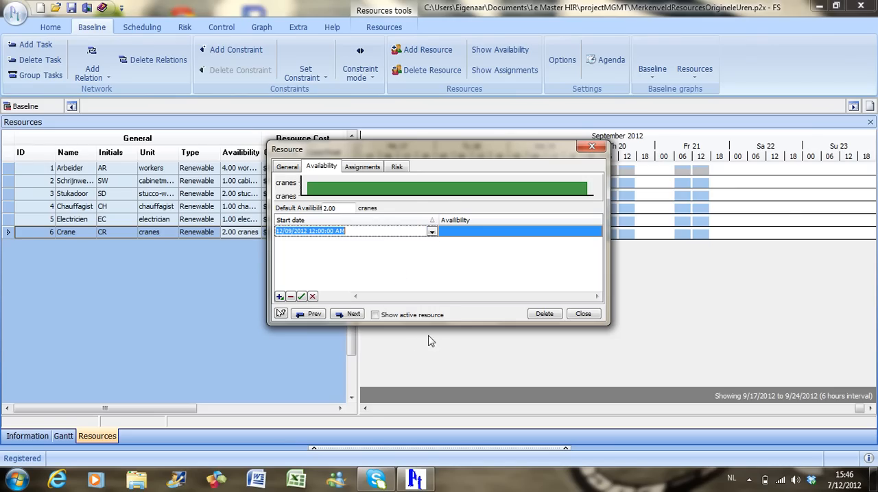
# - Set the availability to 3 cranes for the 12/9/2012 entry, save it and close the resource's properties
pyautogui.click(498, 236)
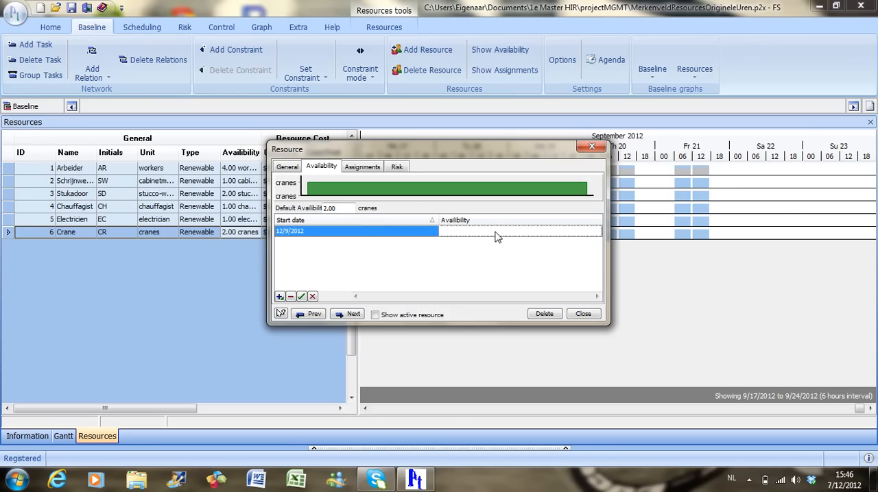
pyautogui.write('3')
pyautogui.press('Return')
pyautogui.click(304, 296)
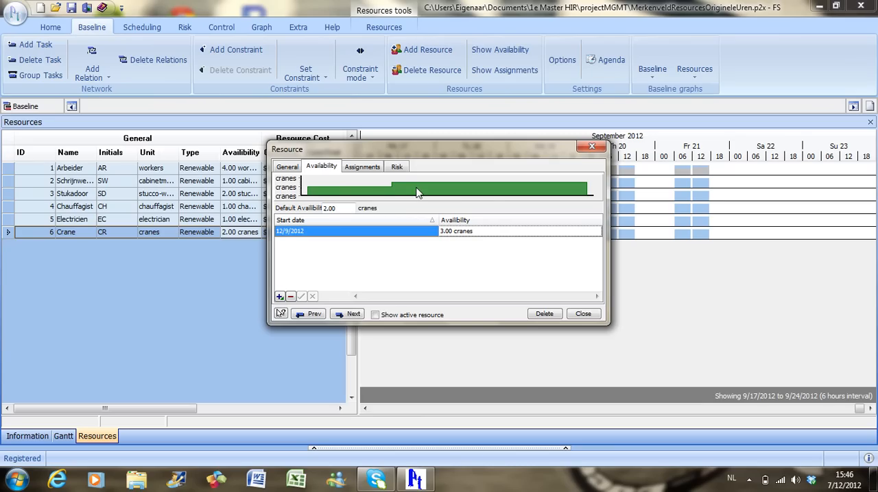
pyautogui.click(584, 315)
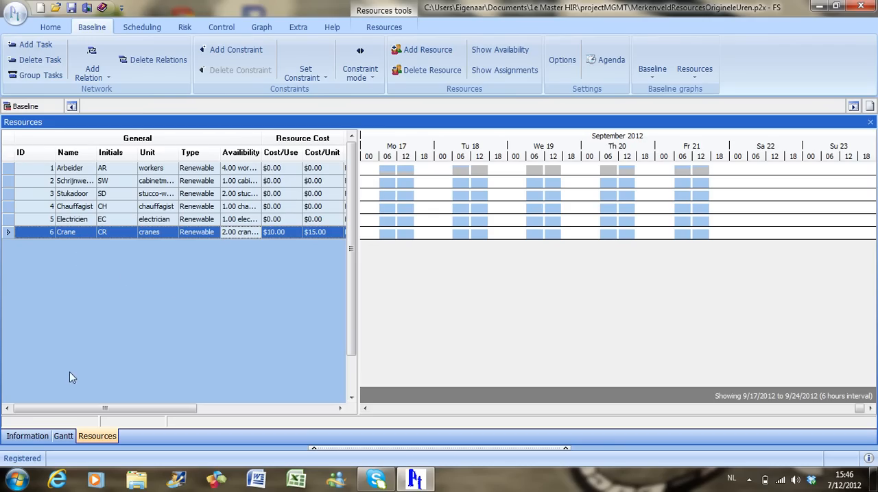
# - In the Gantt view, add Crane to the resource assignments of activity 1
pyautogui.click(64, 437)
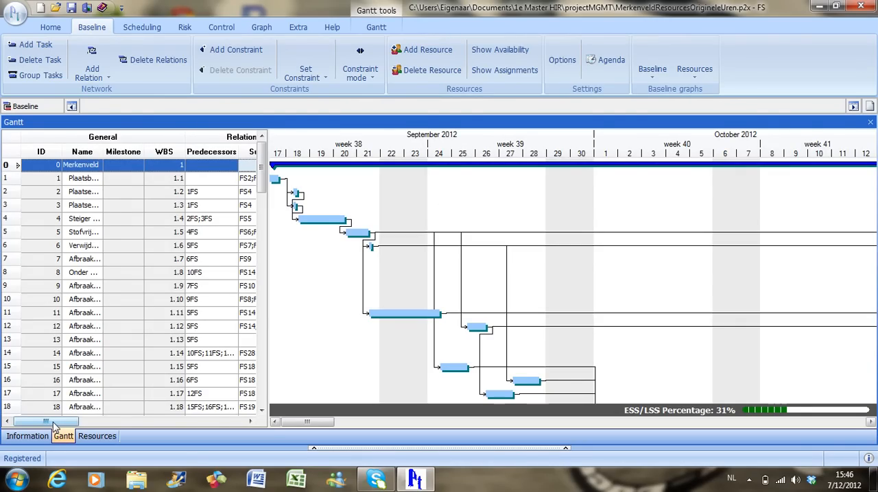
pyautogui.moveTo(55, 426); pyautogui.dragTo(109, 425)
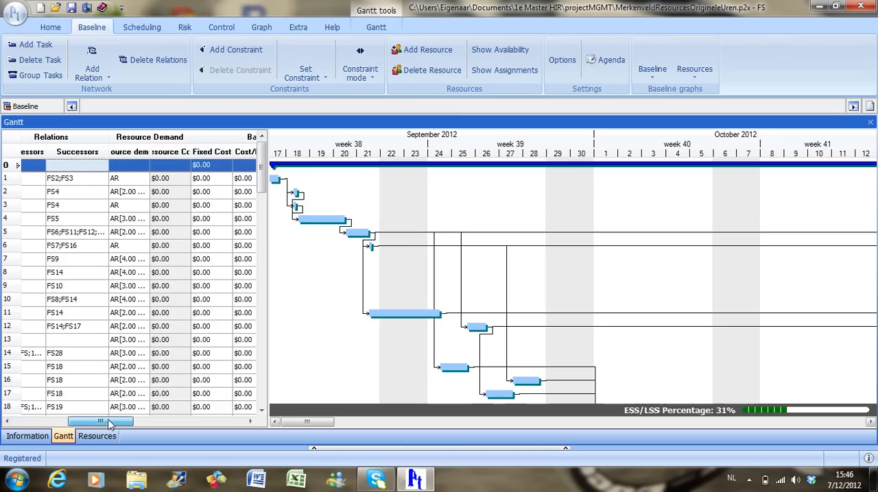
pyautogui.click(122, 180)
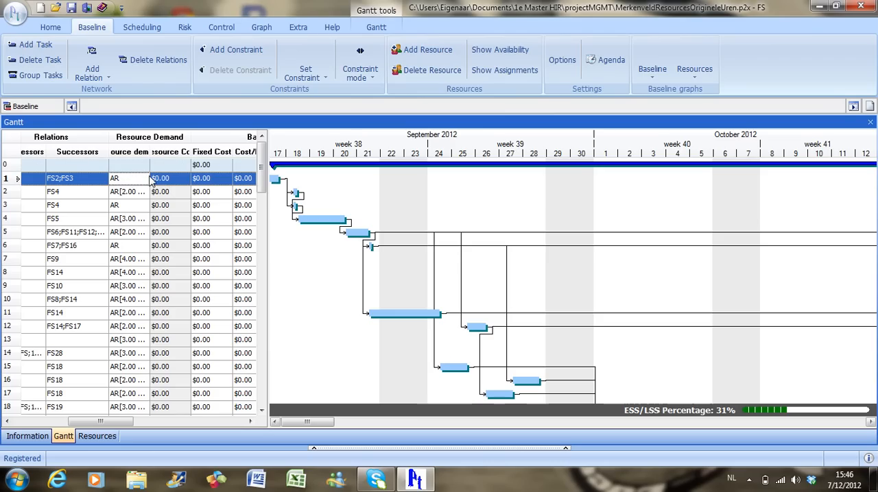
pyautogui.click(144, 179)
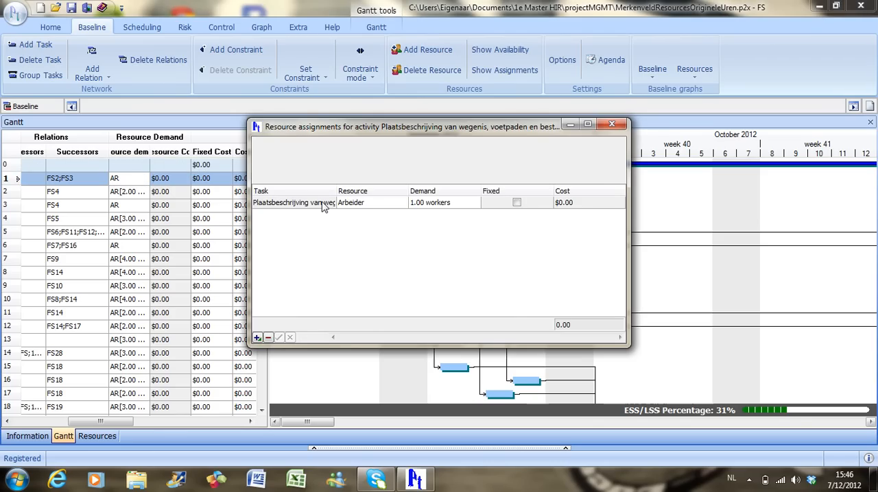
pyautogui.click(257, 337)
pyautogui.click(403, 216)
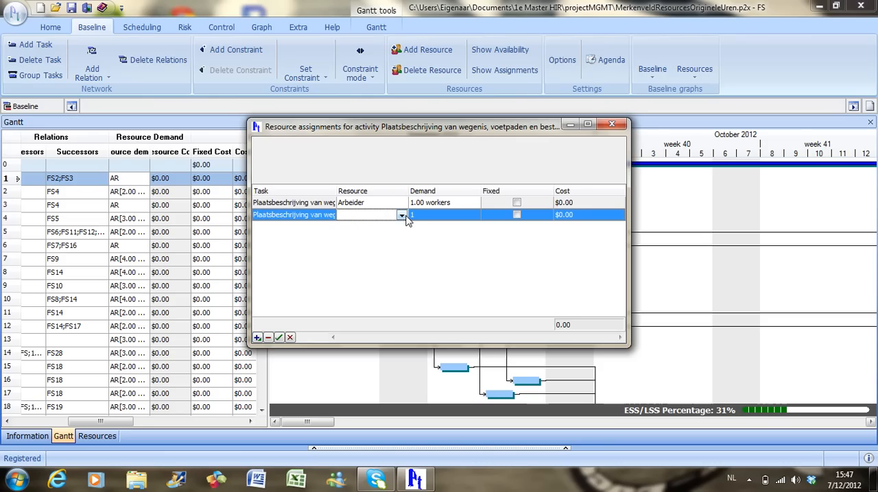
pyautogui.click(401, 216)
pyautogui.click(370, 274)
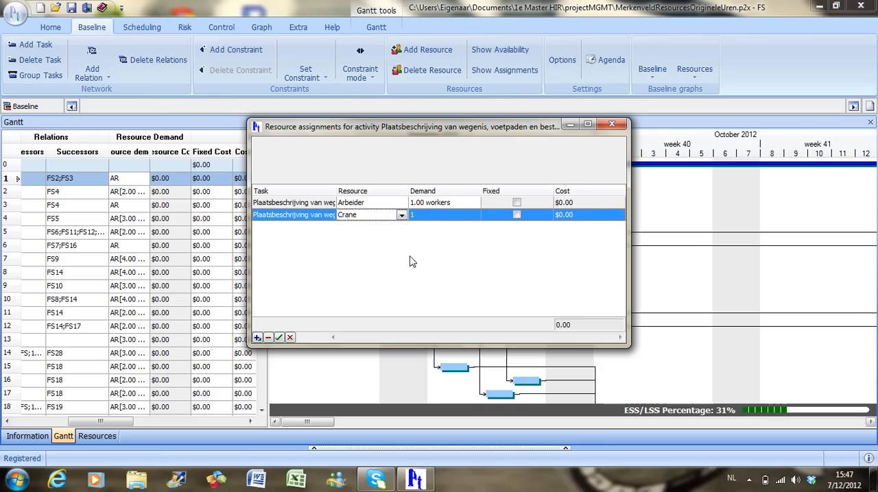
# - Set activity 1's crane demand to 2, save the assignment and close the resource assignments
pyautogui.click(425, 217)
pyautogui.click(425, 216)
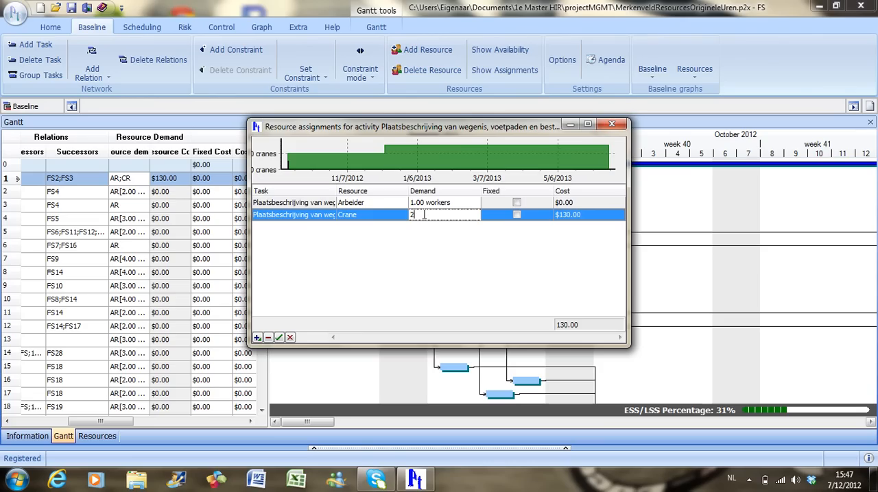
pyautogui.write('2')
pyautogui.press('Return')
pyautogui.click(278, 338)
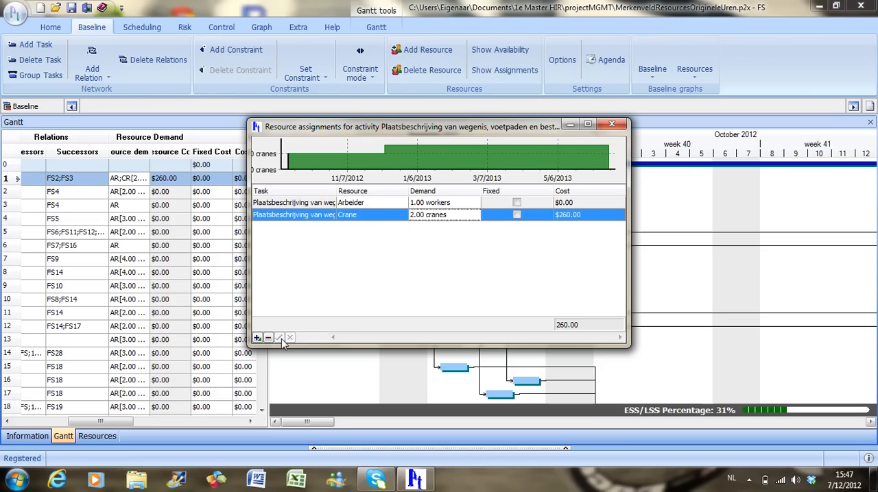
pyautogui.click(607, 125)
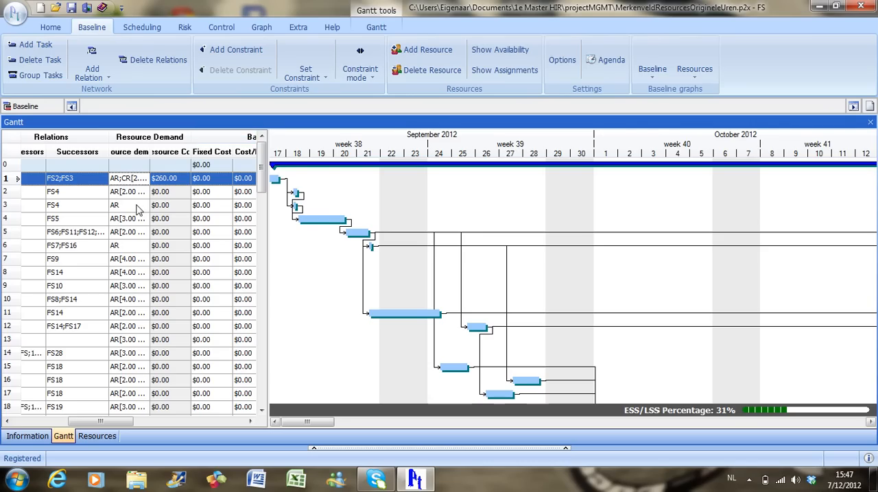
# - Append ;CR[2] to the resource demand of activity 3 to assign two cranes directly in the table
pyautogui.click(144, 207)
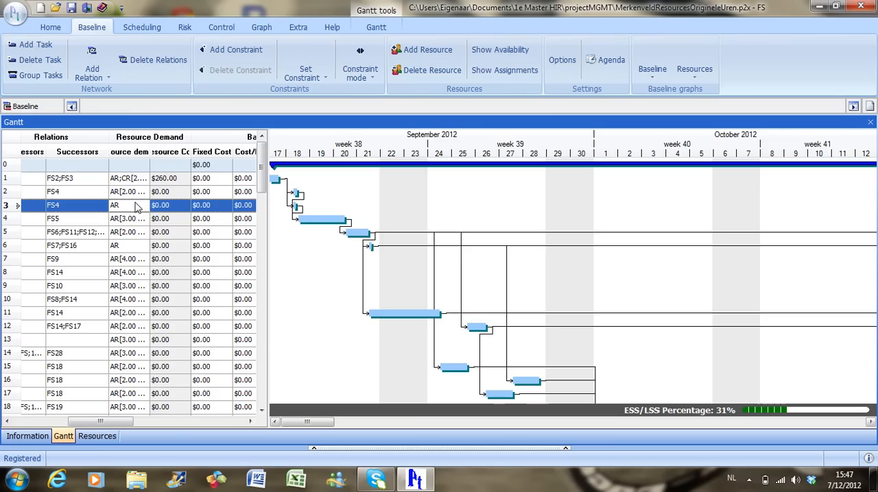
pyautogui.click(137, 207)
pyautogui.write(';CR')
pyautogui.write('[2]')
pyautogui.click(128, 220)
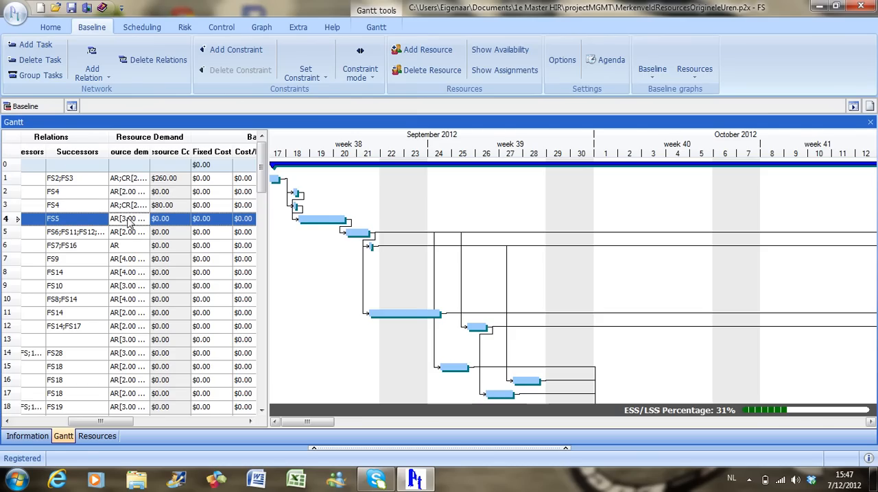
pyautogui.scroll(-5, 128, 219)
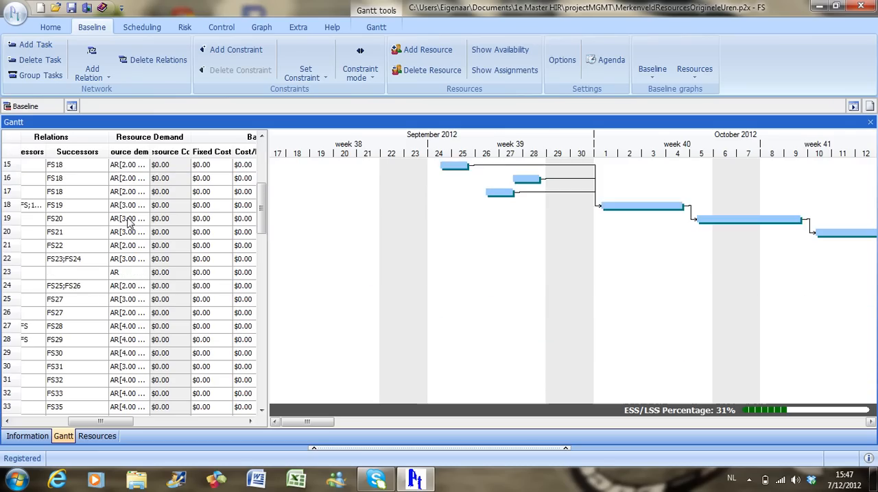
pyautogui.scroll(5, 128, 220)
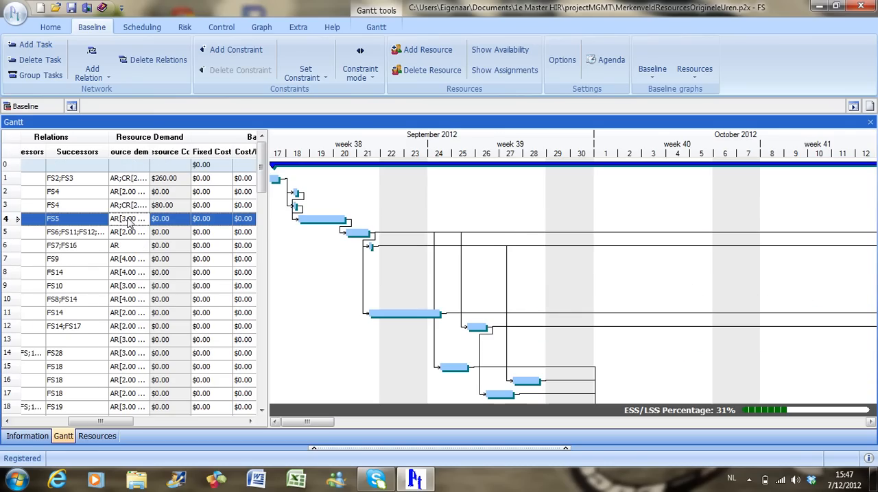
# - Level all resources with the Fixed Duration method and a full search, stop the search and accept the resulting schedule
pyautogui.click(141, 29)
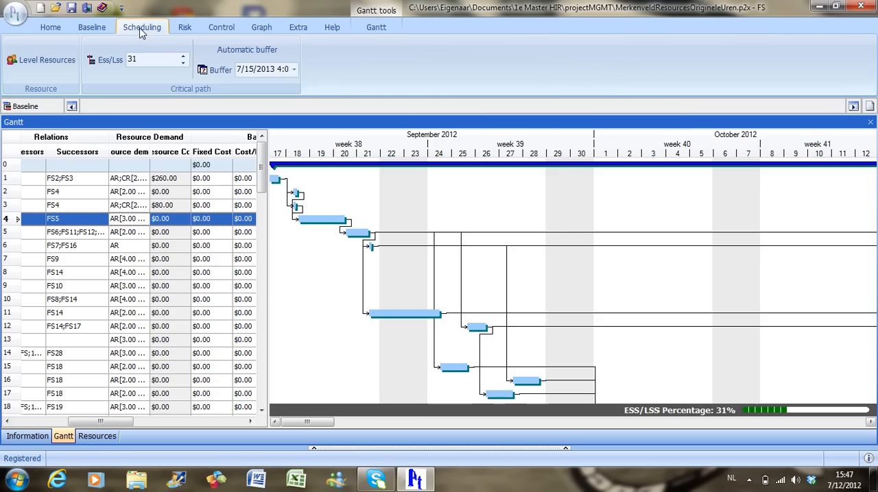
pyautogui.click(62, 62)
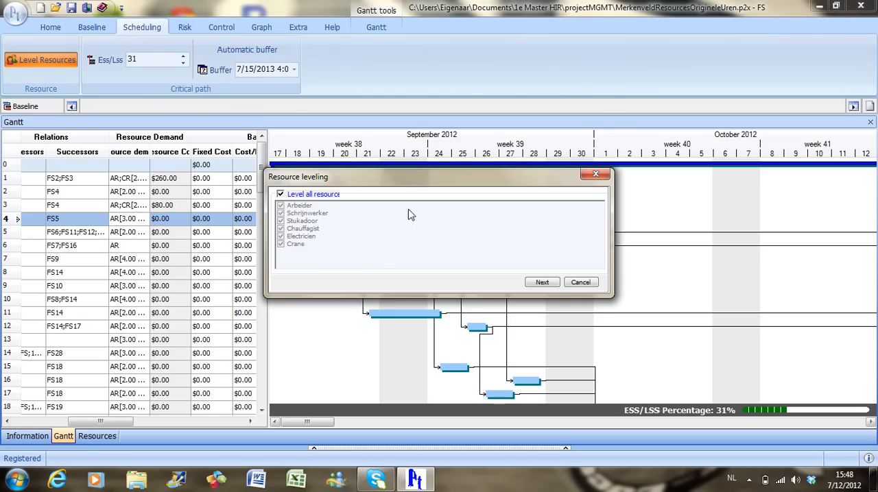
pyautogui.click(542, 283)
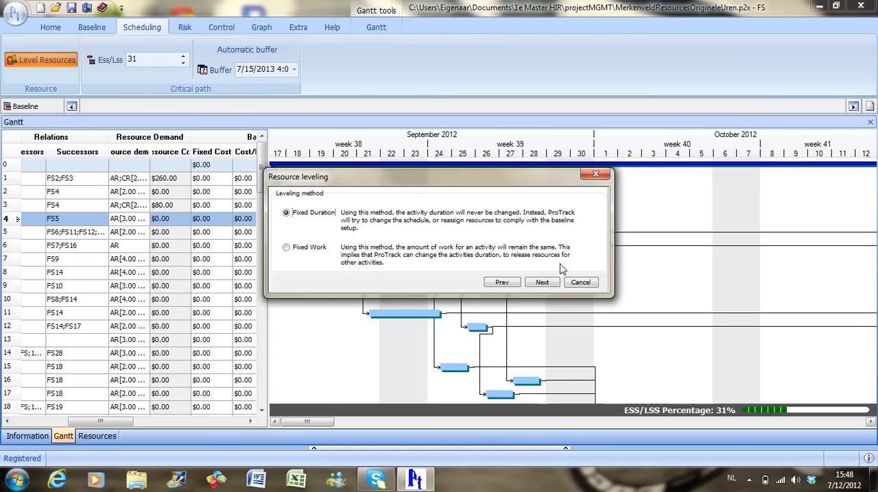
pyautogui.click(543, 283)
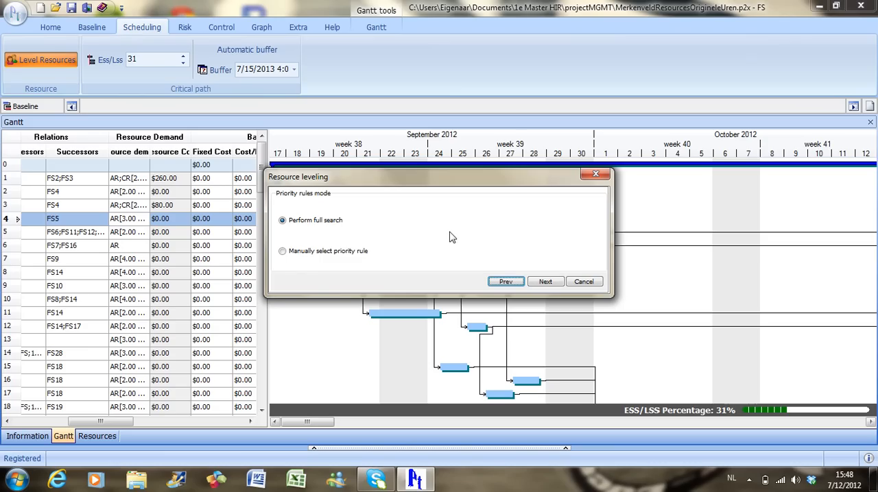
pyautogui.click(545, 282)
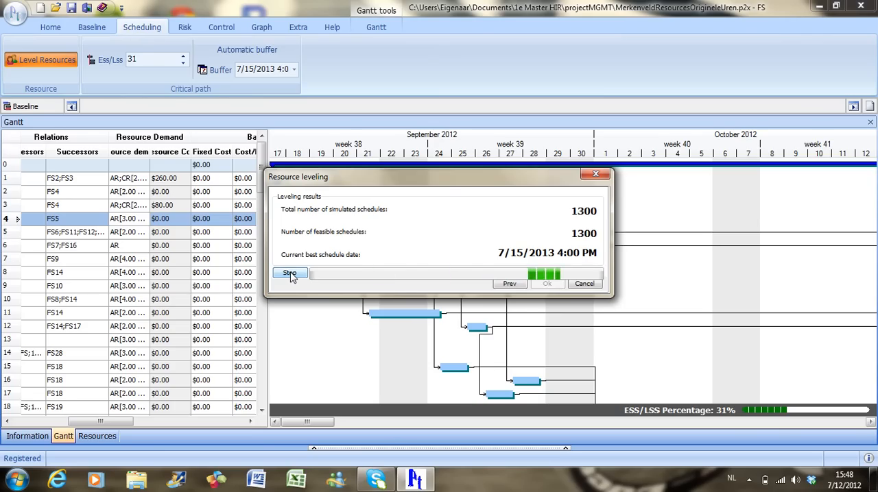
pyautogui.click(290, 273)
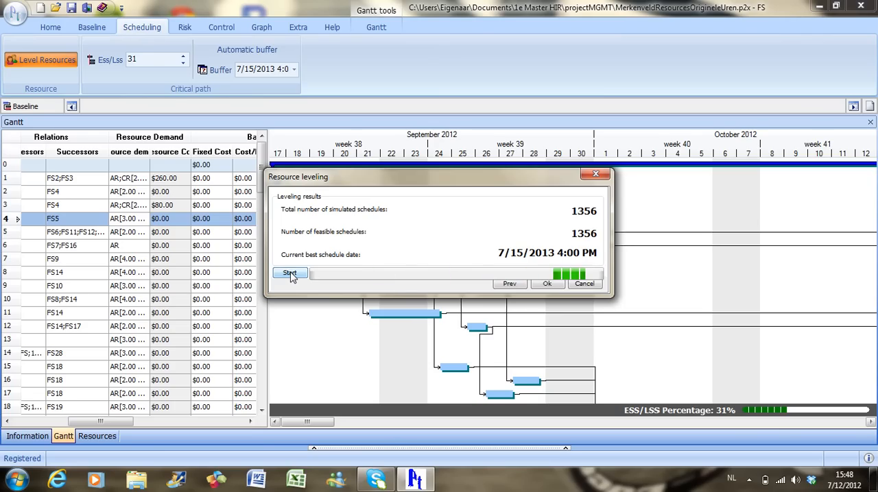
pyautogui.click(547, 285)
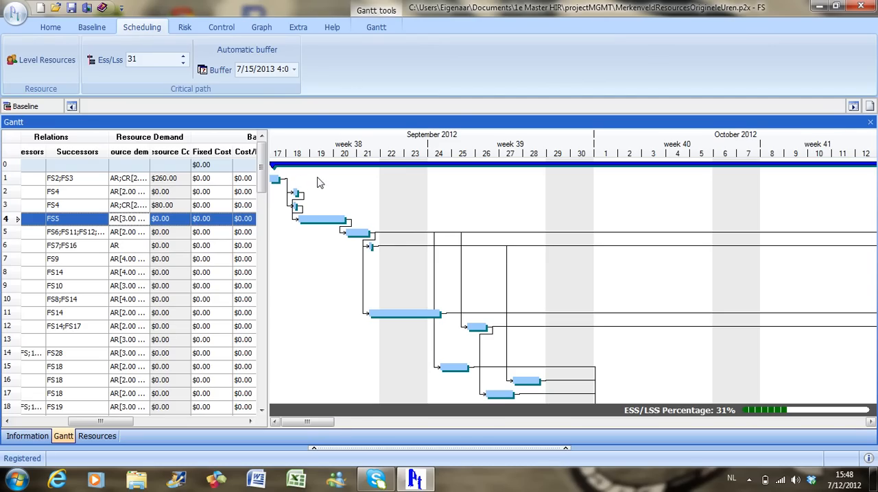
# - Switch the Gantt chart style to Resource View so the bars carry their assigned resources
pyautogui.click(376, 27)
pyautogui.click(319, 75)
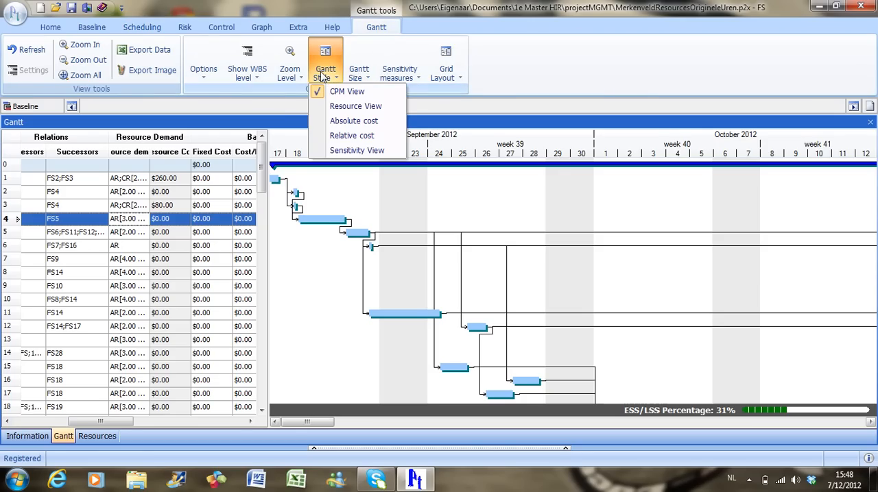
pyautogui.click(329, 108)
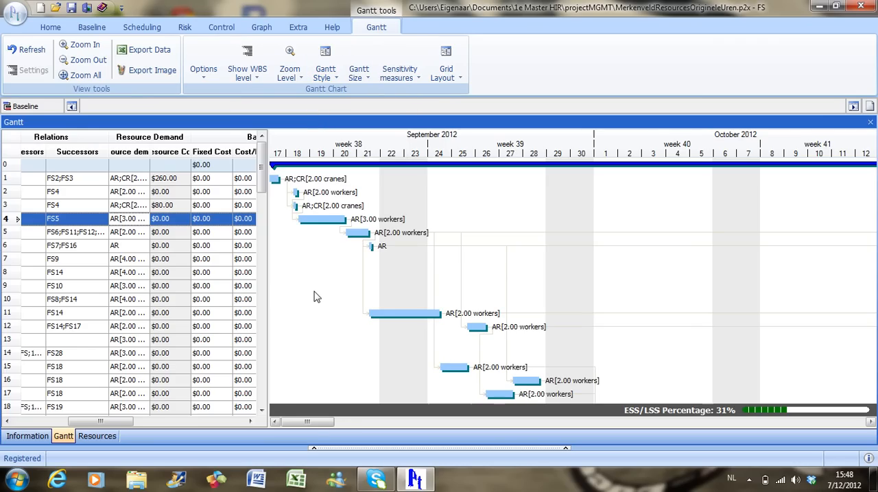
# - In the resources view, show the task assignments of the Arbeider resource
pyautogui.click(108, 440)
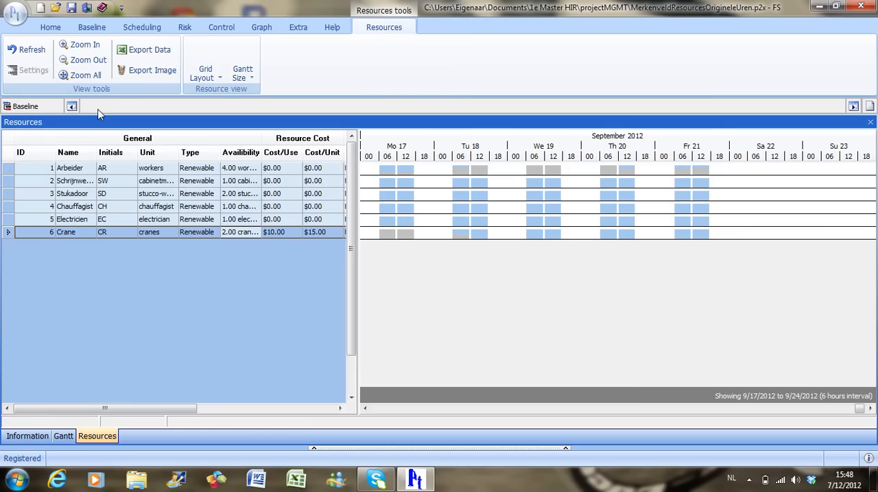
pyautogui.click(93, 27)
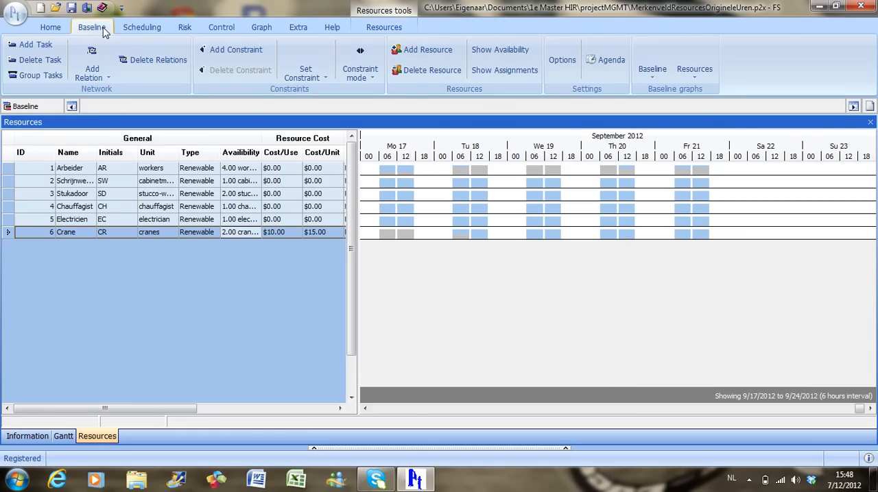
pyautogui.click(79, 172)
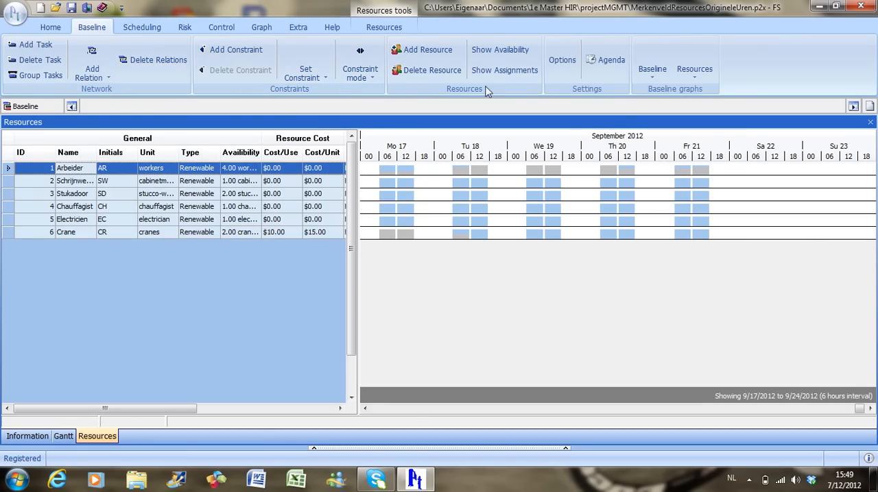
pyautogui.click(517, 82)
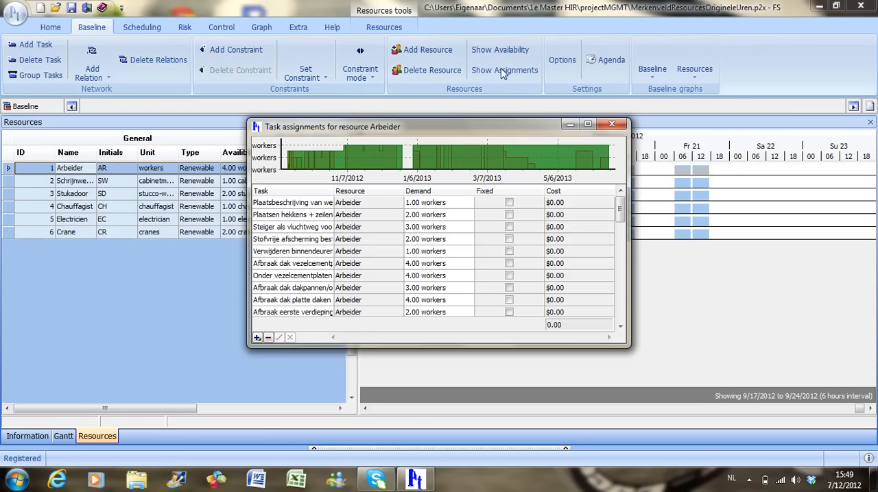